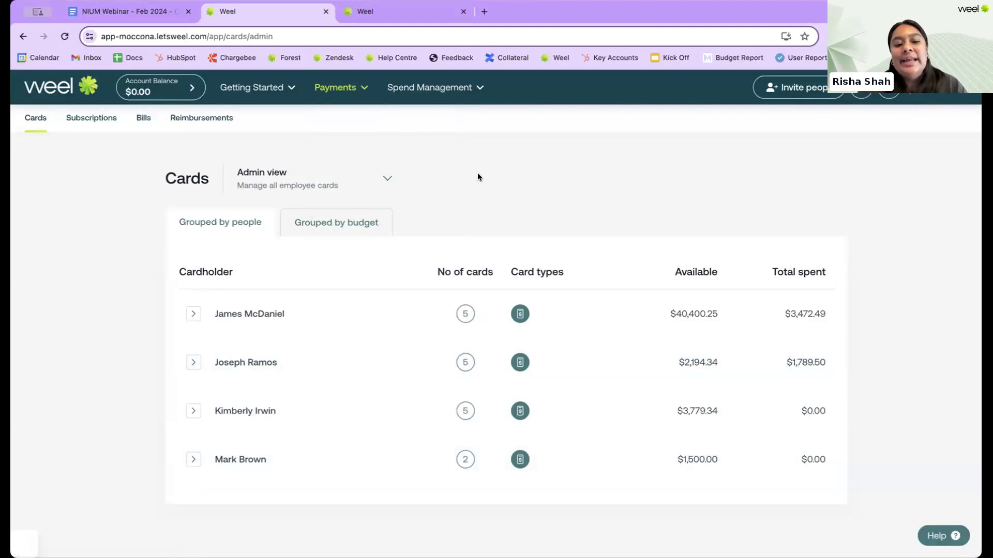
Expand the first cardholder's list of cards in the grouped admin view
{"action": "left_click", "coordinate": [193, 315]}
Scroll through the first cardholder's five cards and show the primary Sales Team card's actions
{"action": "scroll", "coordinate": [344, 381], "scroll_direction": "down", "scroll_amount": 2}
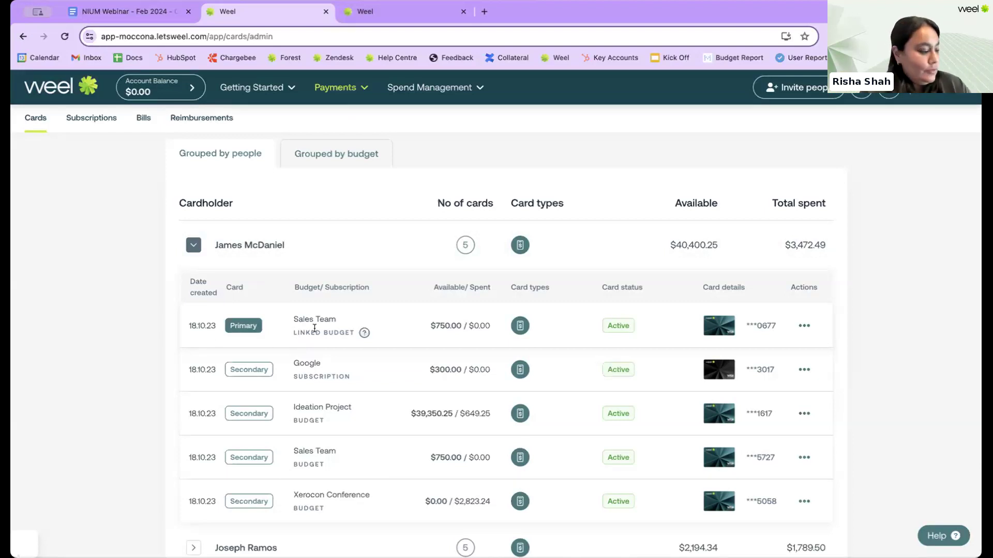
{"action": "scroll", "coordinate": [315, 328], "scroll_direction": "down", "scroll_amount": 3}
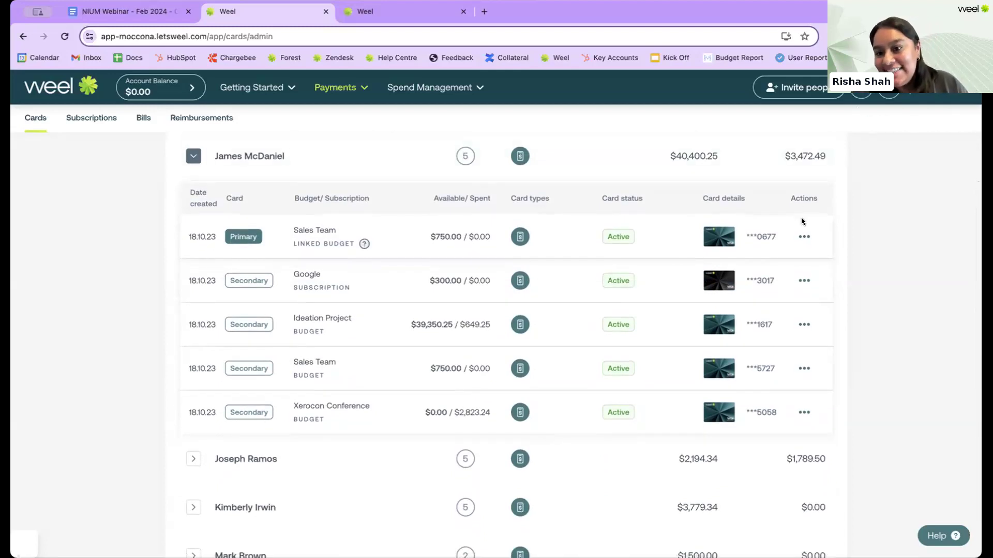
{"action": "left_click", "coordinate": [799, 236]}
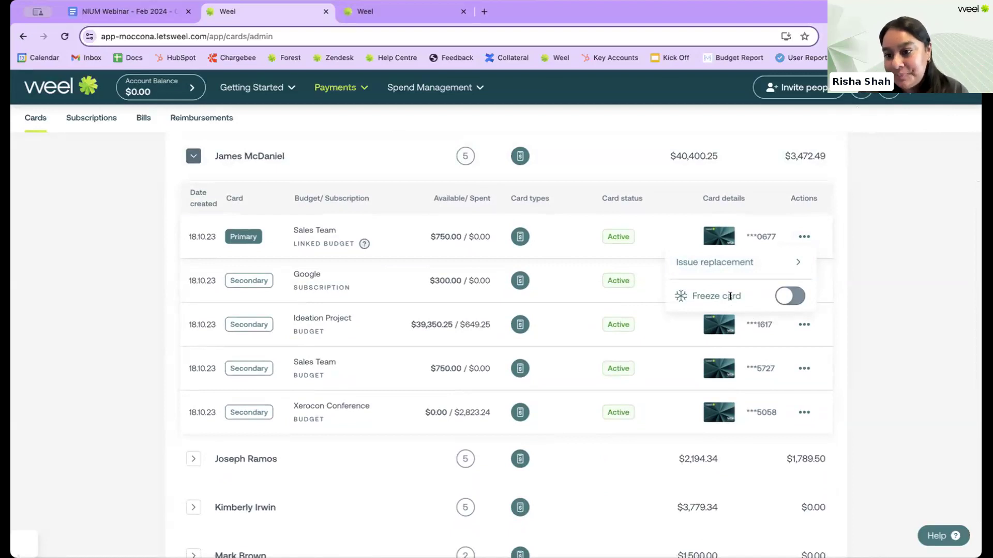
Dismiss the primary card's actions menu unchanged and review the card table's budgets and amounts
{"action": "scroll", "coordinate": [730, 296], "scroll_direction": "down", "scroll_amount": 1}
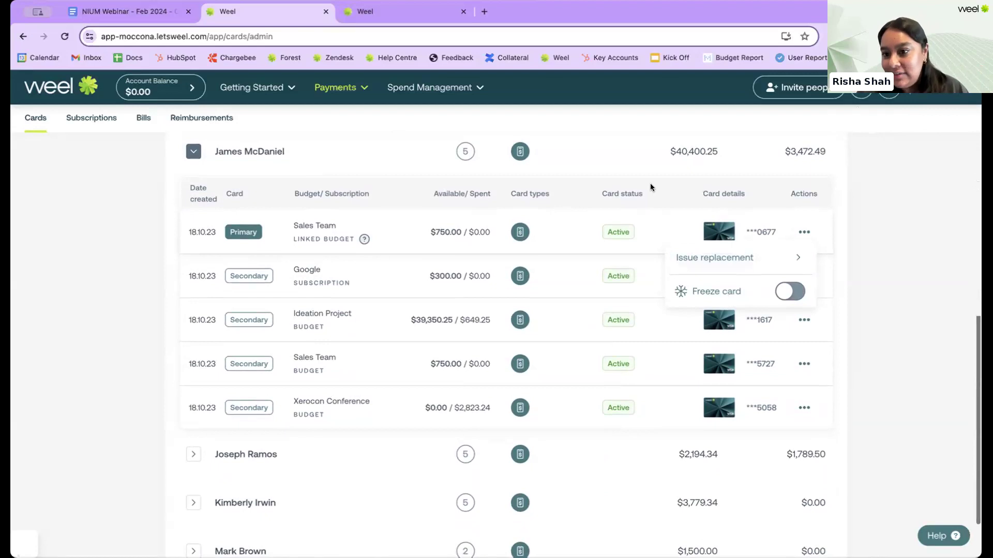
{"action": "left_click", "coordinate": [637, 125]}
{"action": "scroll", "coordinate": [637, 125], "scroll_direction": "up", "scroll_amount": 5}
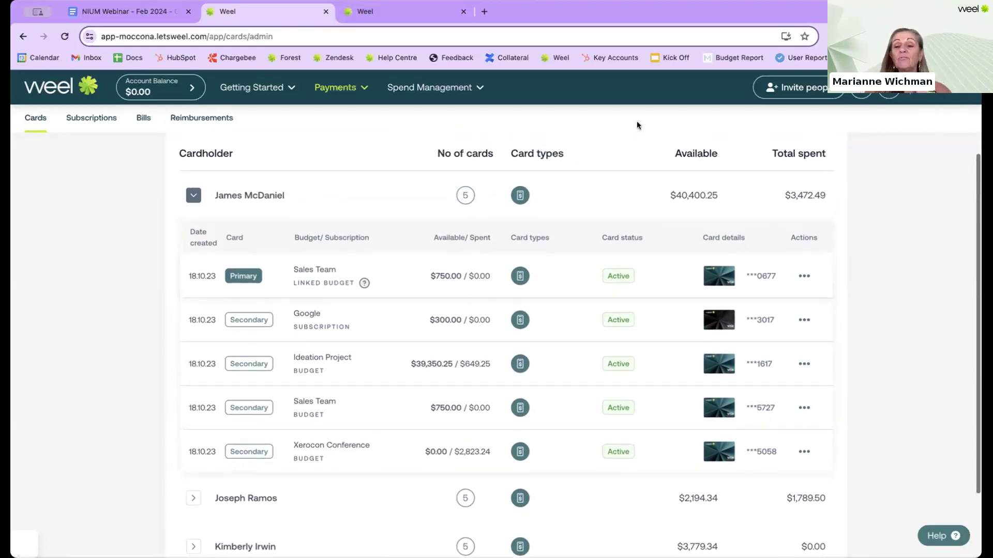
{"action": "scroll", "coordinate": [414, 239], "scroll_direction": "down", "scroll_amount": 3}
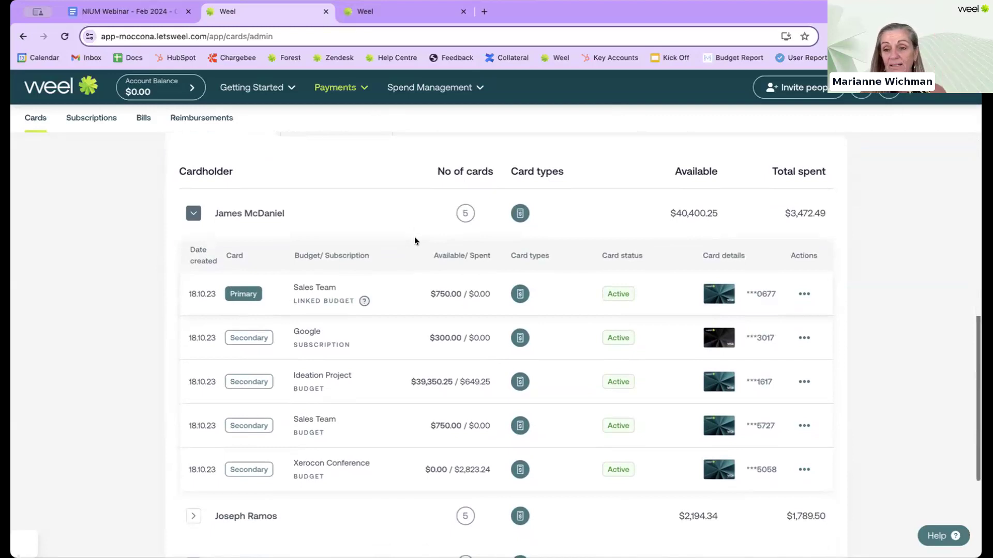
{"action": "scroll", "coordinate": [407, 341], "scroll_direction": "down", "scroll_amount": 1}
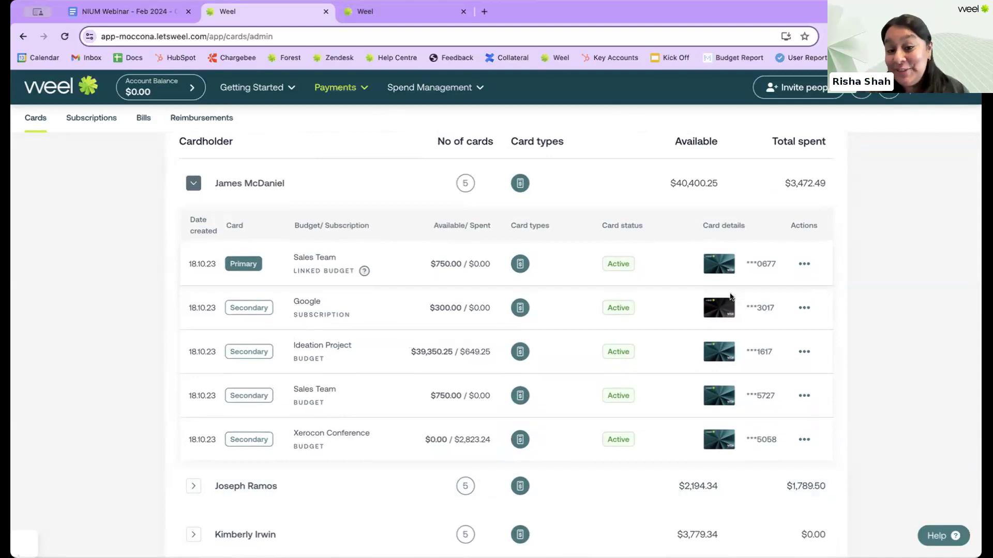
{"action": "mouse_move", "coordinate": [268, 276]}
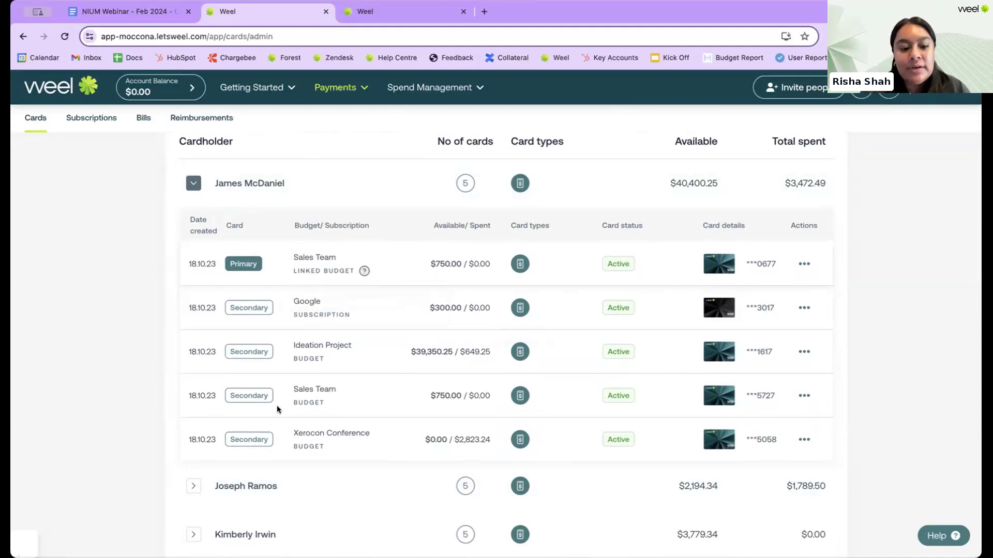
{"action": "scroll", "coordinate": [288, 418], "scroll_direction": "down", "scroll_amount": 2}
Expand the third cardholder's five cards, then bring up the Admin/Individual view menu
{"action": "left_click", "coordinate": [193, 456]}
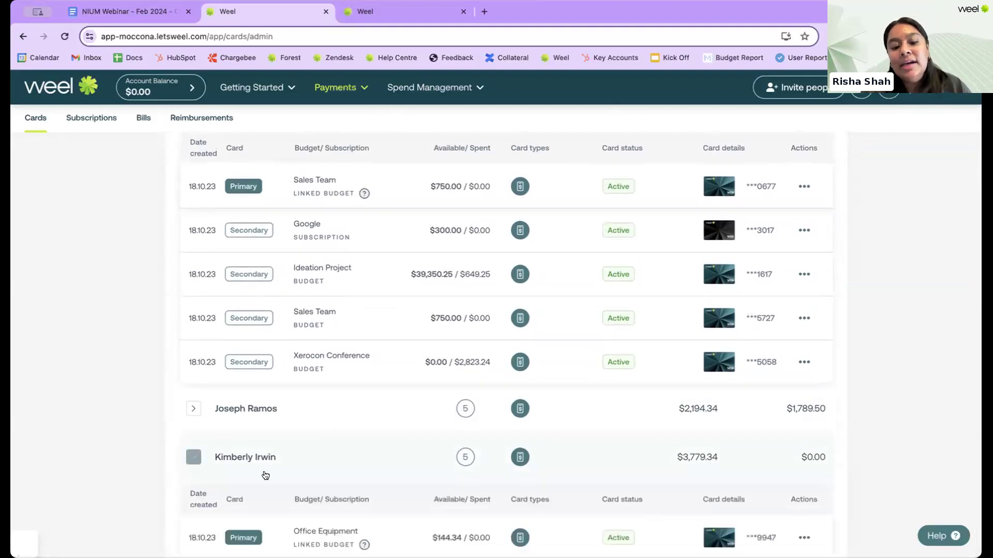
{"action": "scroll", "coordinate": [262, 474], "scroll_direction": "down", "scroll_amount": 3}
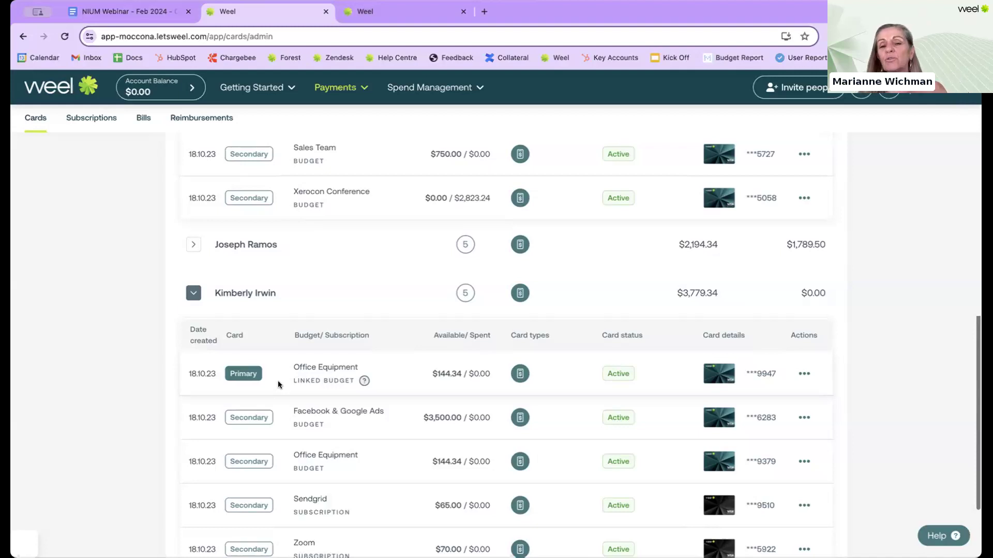
{"action": "scroll", "coordinate": [292, 429], "scroll_direction": "down", "scroll_amount": 1}
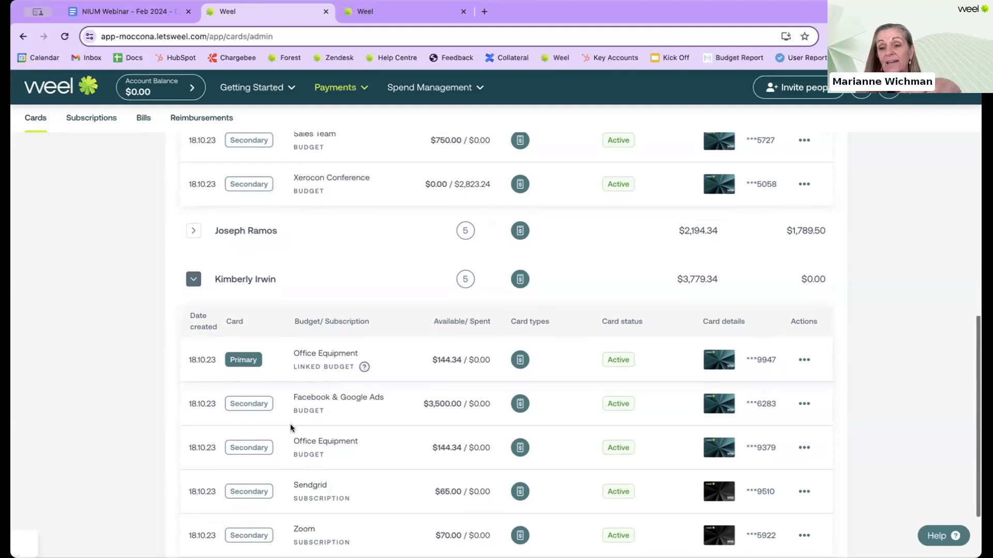
{"action": "scroll", "coordinate": [291, 429], "scroll_direction": "down", "scroll_amount": 4}
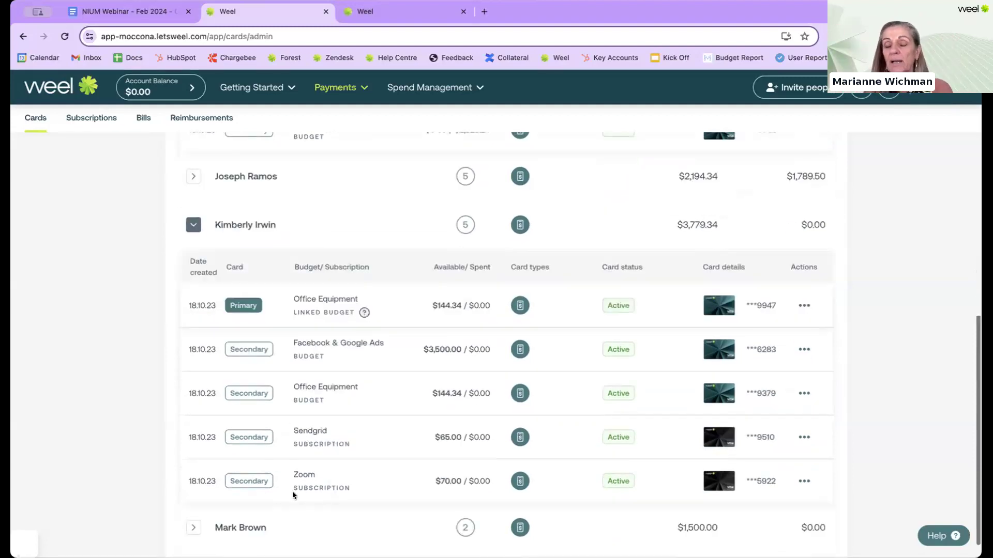
{"action": "scroll", "coordinate": [292, 494], "scroll_direction": "up", "scroll_amount": 10}
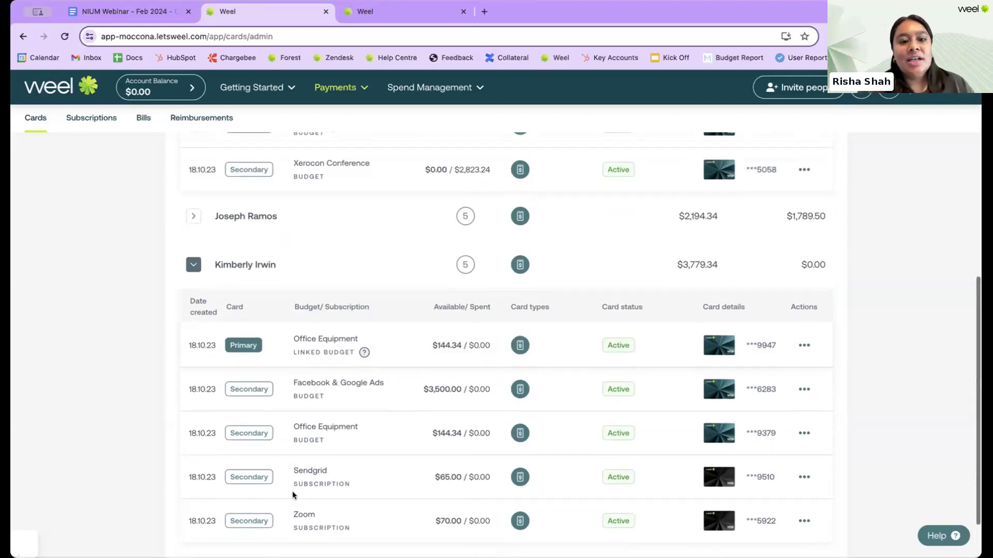
{"action": "scroll", "coordinate": [293, 490], "scroll_direction": "up", "scroll_amount": 1}
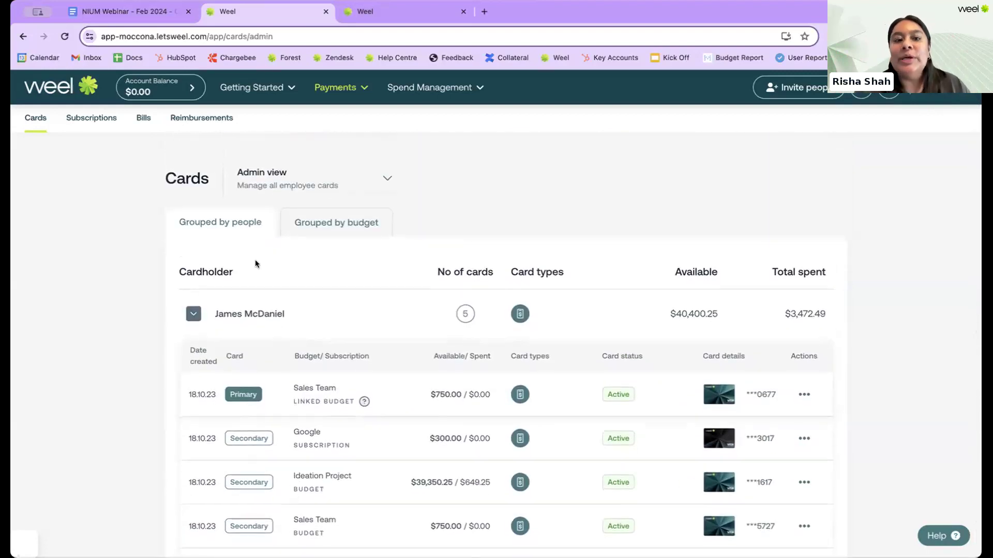
{"action": "left_click", "coordinate": [302, 185]}
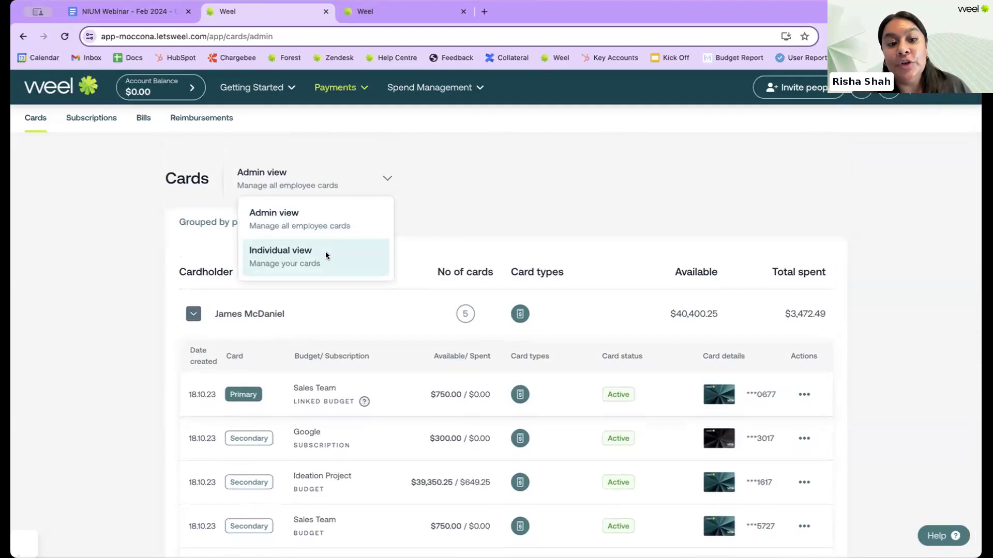
Switch to Individual view and request the primary card's details, triggering the SMS code prompt
{"action": "left_click", "coordinate": [325, 252]}
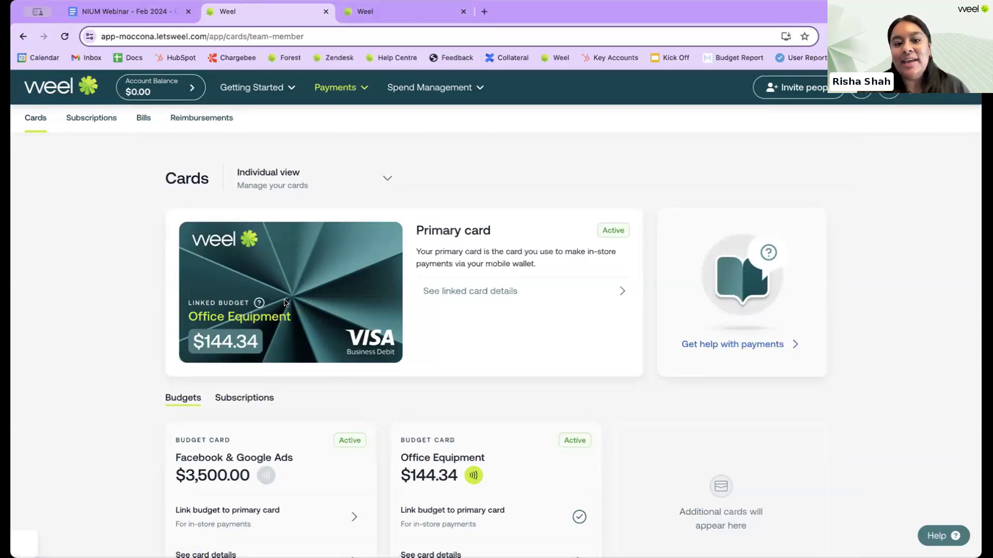
{"action": "left_click", "coordinate": [499, 292]}
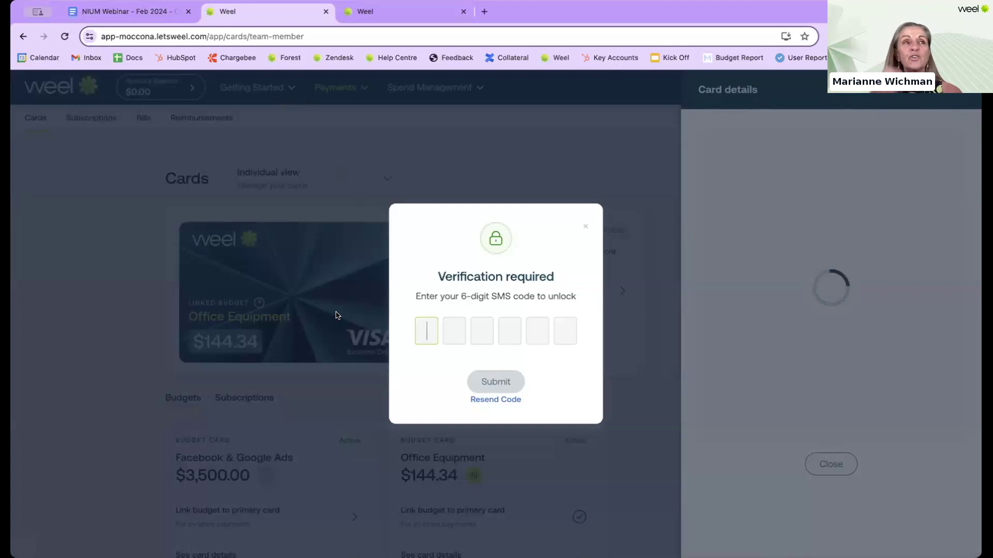
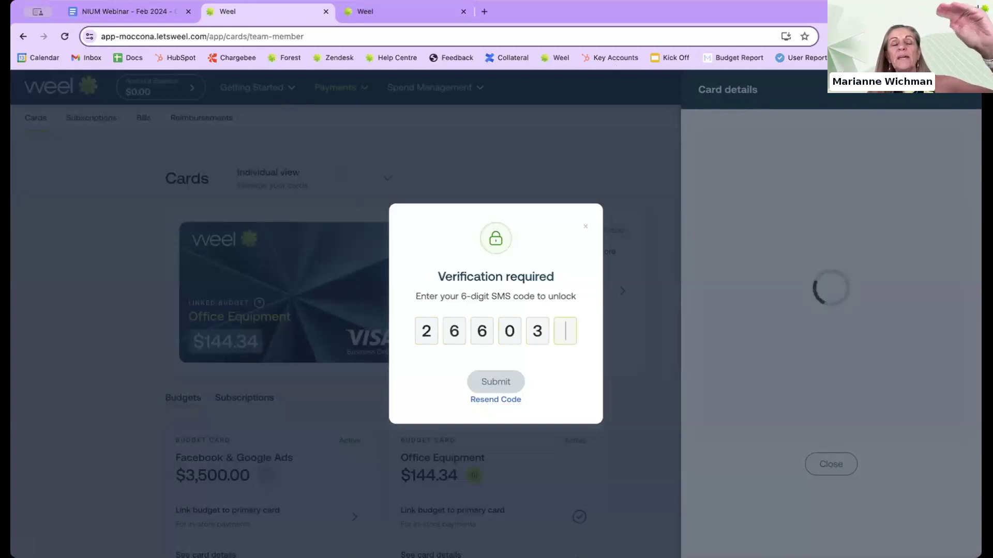
Enter the SMS verification code, then re-enter and resubmit it after the rejection
{"action": "left_click", "coordinate": [502, 382]}
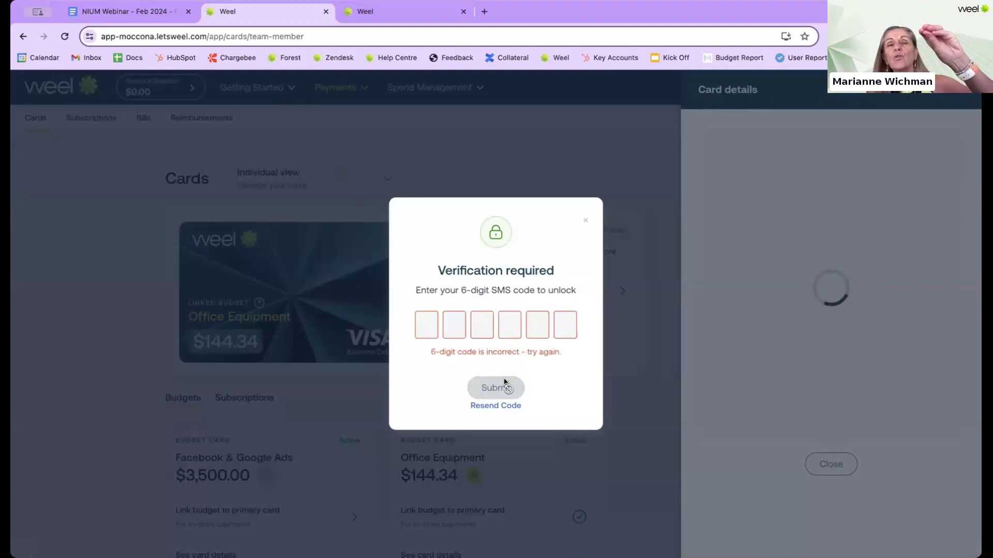
{"action": "left_click", "coordinate": [423, 325]}
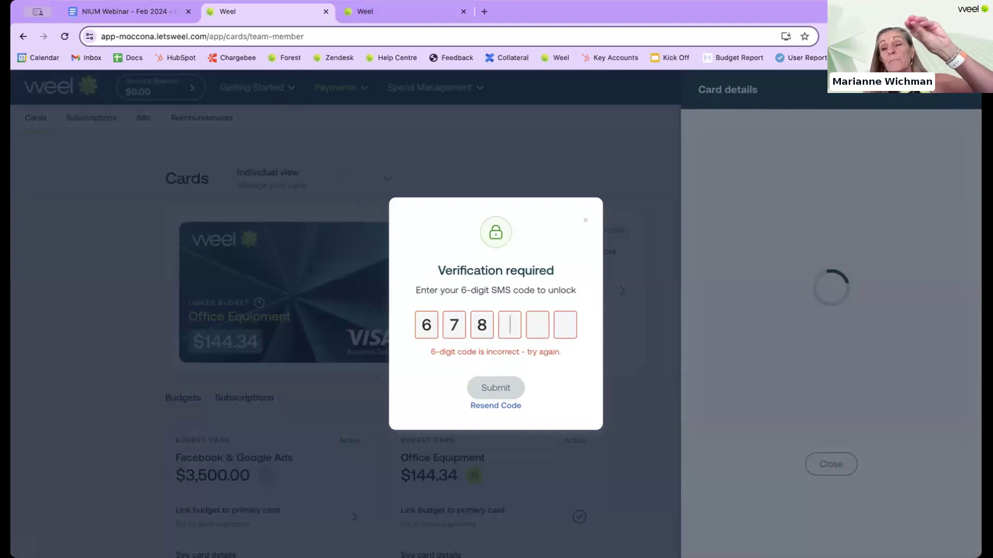
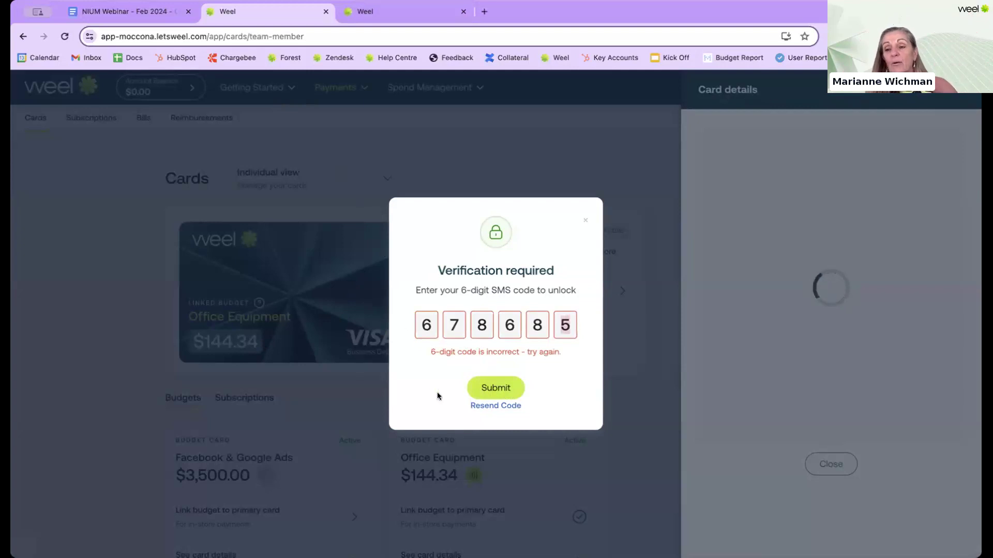
{"action": "left_click", "coordinate": [485, 387]}
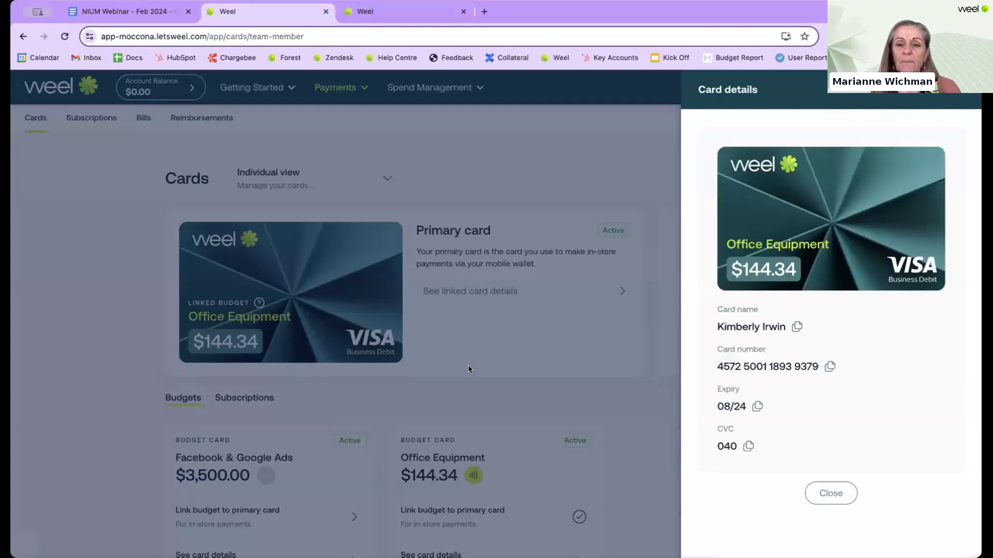
Copy the Office Equipment card number to the clipboard and close the card details panel
{"action": "left_click", "coordinate": [828, 366]}
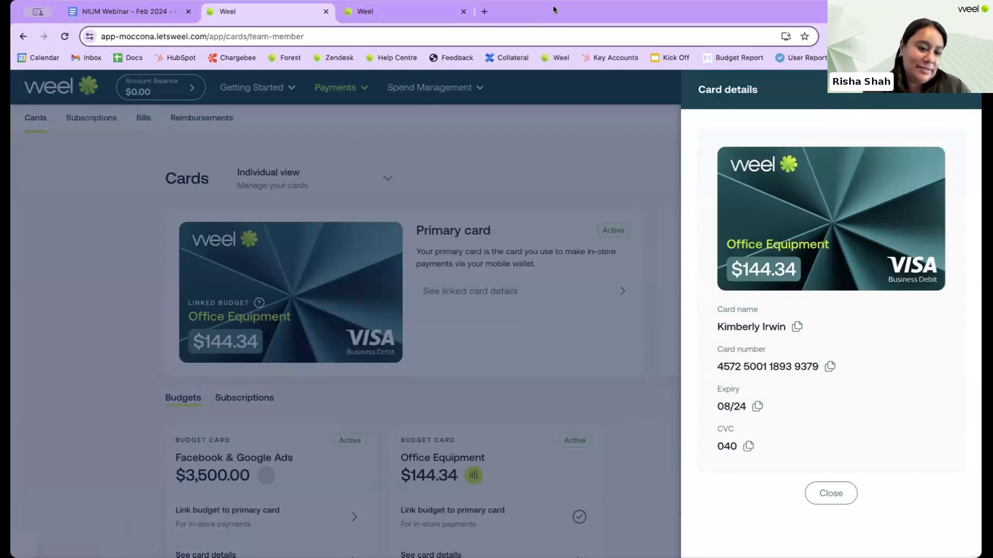
{"action": "left_click", "coordinate": [963, 92]}
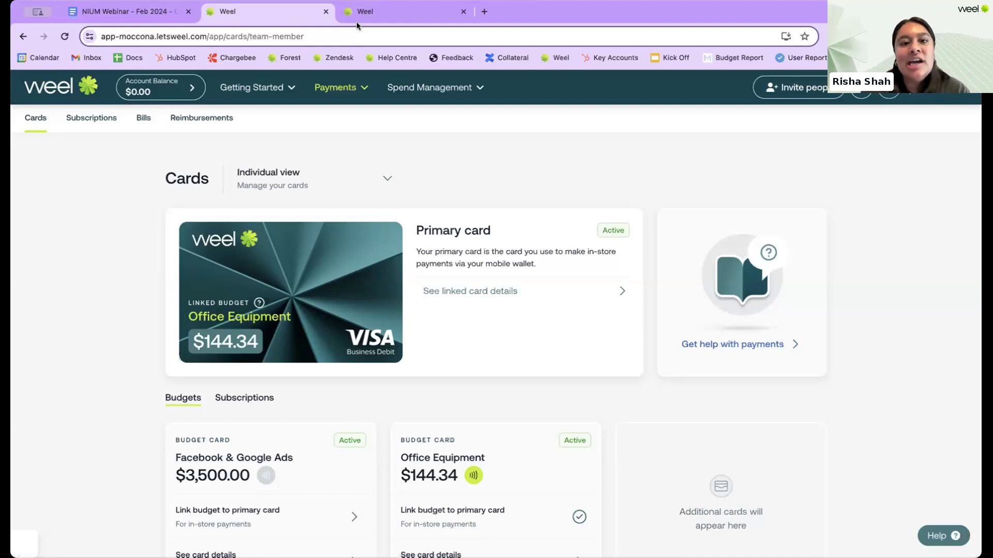
Go to the Suppliers tab and open The Catering Company supplier record
{"action": "left_click", "coordinate": [374, 15]}
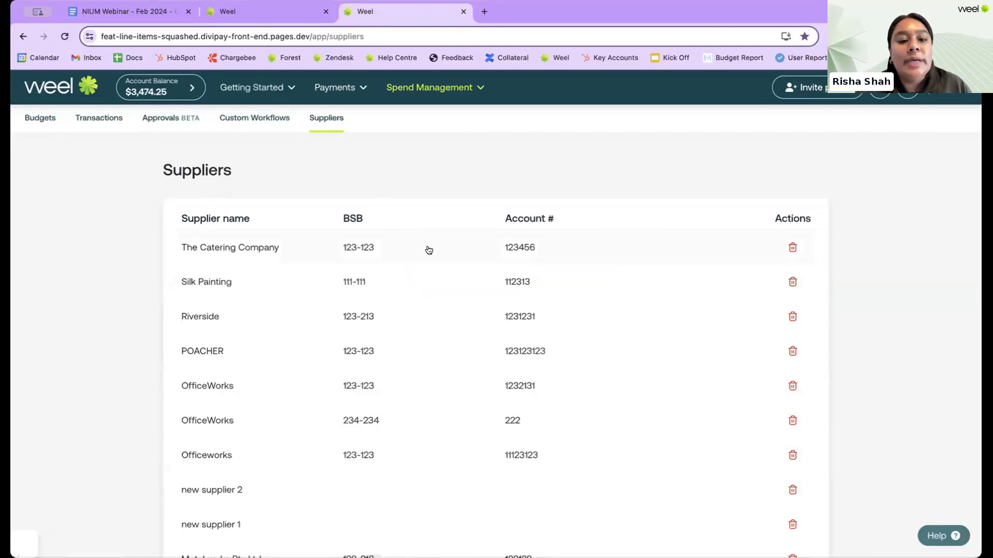
{"action": "left_click", "coordinate": [428, 250]}
Change The Catering Company's postcode to 2001, confirm the update, and recheck the saved record
{"action": "scroll", "coordinate": [760, 284], "scroll_direction": "down", "scroll_amount": 2}
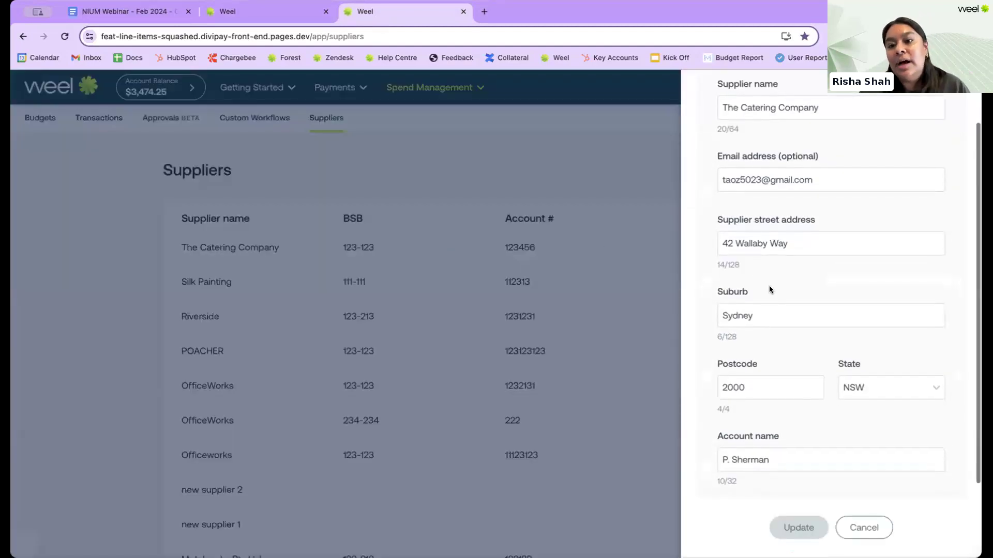
{"action": "scroll", "coordinate": [780, 418], "scroll_direction": "down", "scroll_amount": 1}
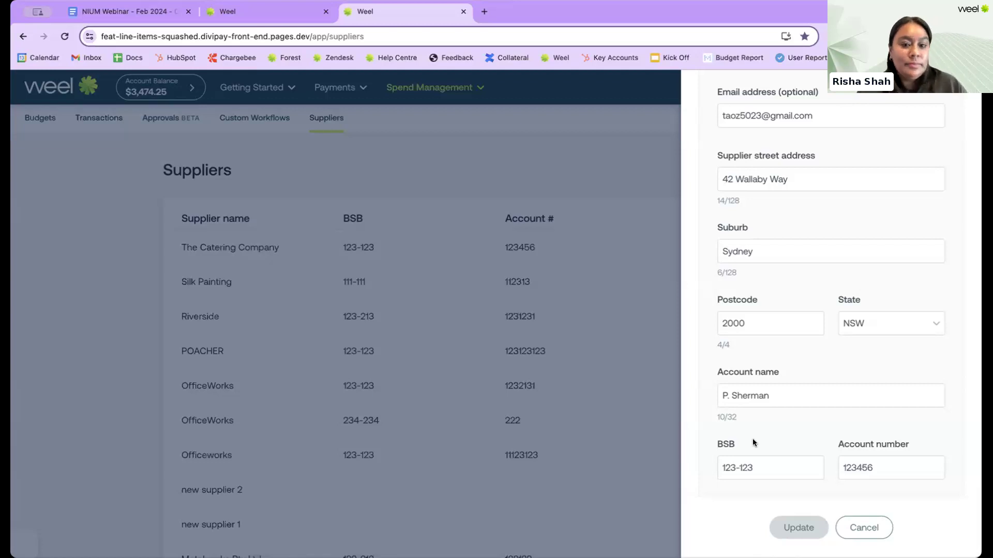
{"action": "scroll", "coordinate": [752, 439], "scroll_direction": "up", "scroll_amount": 2}
{"action": "left_click", "coordinate": [765, 399]}
{"action": "key", "text": "BackSpace"}
{"action": "type", "text": "1"}
{"action": "left_click", "coordinate": [787, 525]}
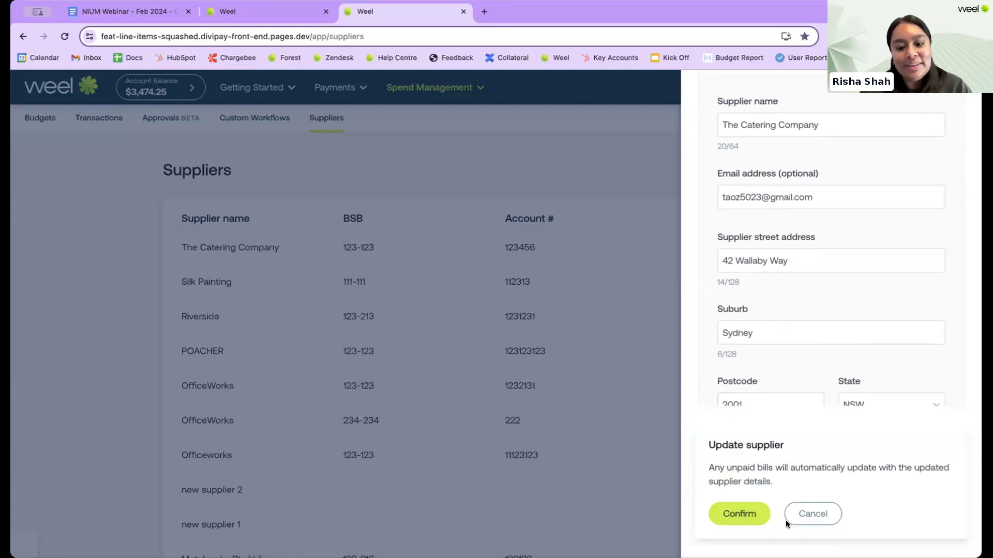
{"action": "left_click", "coordinate": [742, 516]}
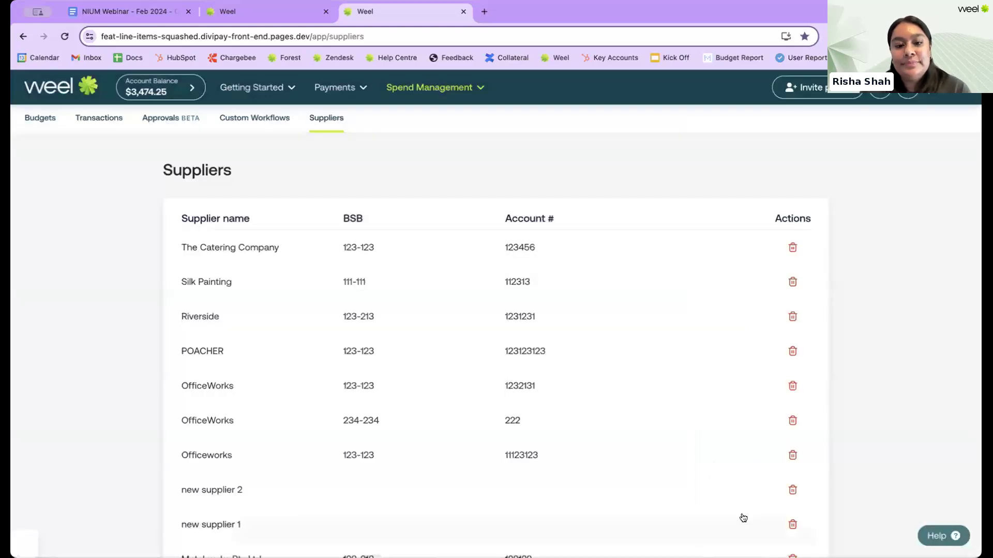
{"action": "left_click", "coordinate": [507, 248]}
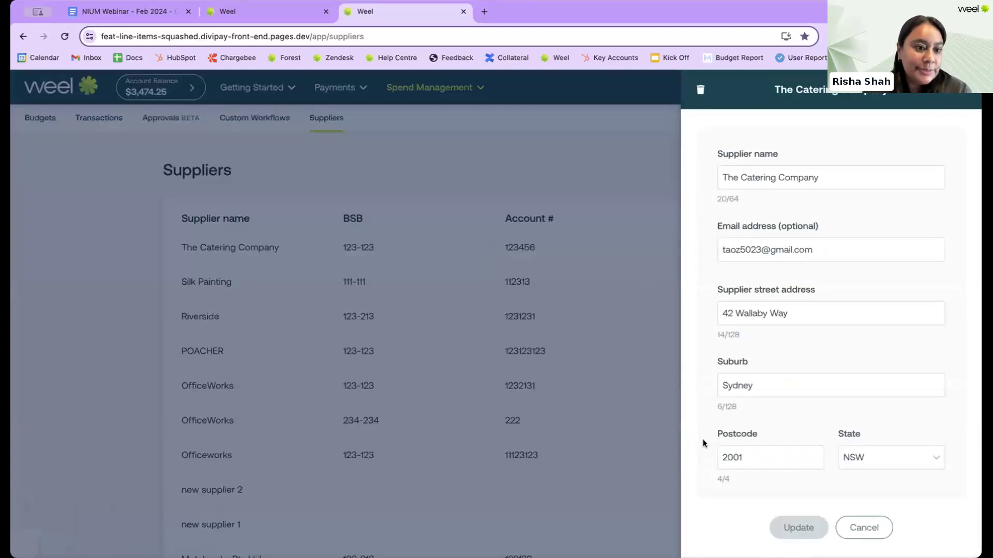
{"action": "left_click", "coordinate": [870, 533]}
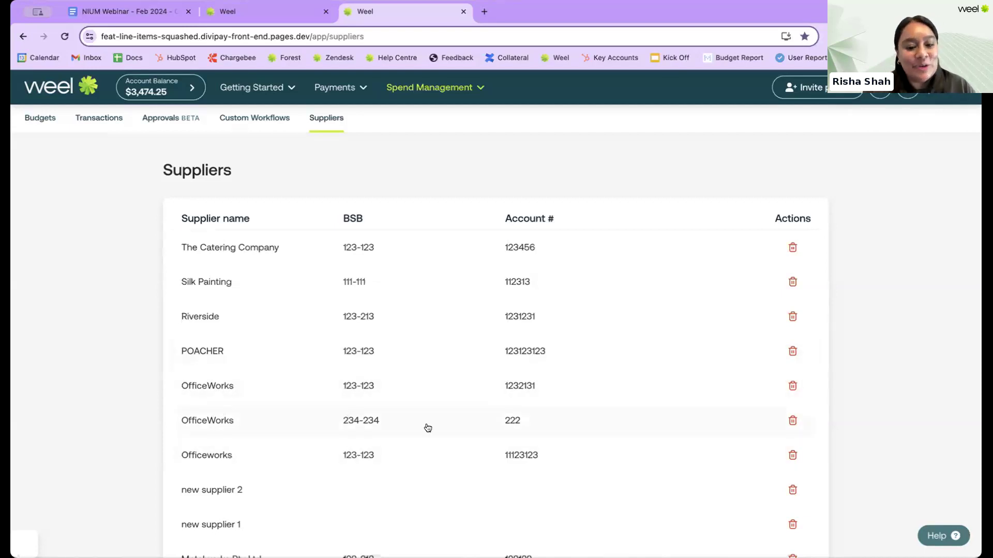
Append 'NSW' to the first OfficeWorks supplier's name and confirm the update
{"action": "left_click", "coordinate": [209, 389]}
{"action": "left_click", "coordinate": [841, 179]}
{"action": "type", "text": "N"}
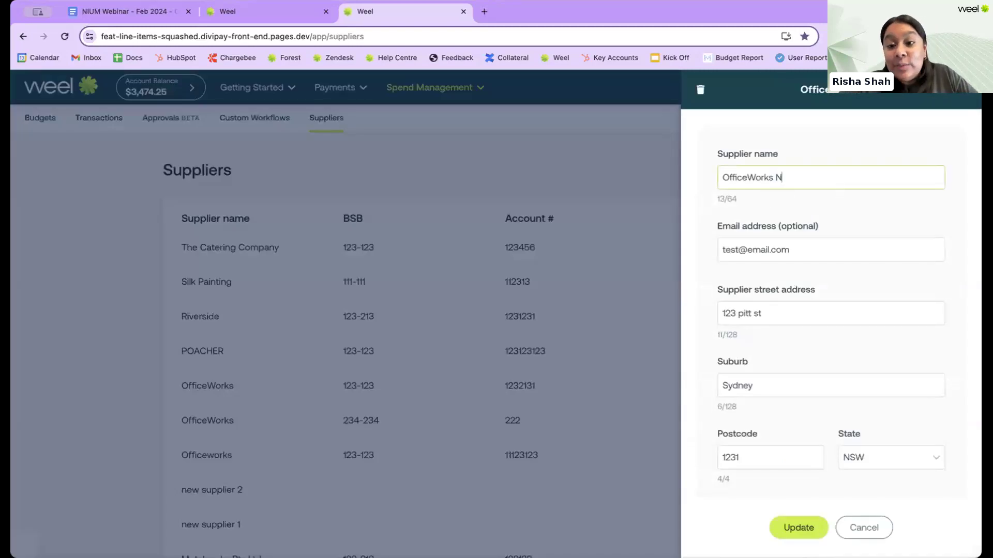
{"action": "type", "text": "SW"}
{"action": "left_click", "coordinate": [795, 526]}
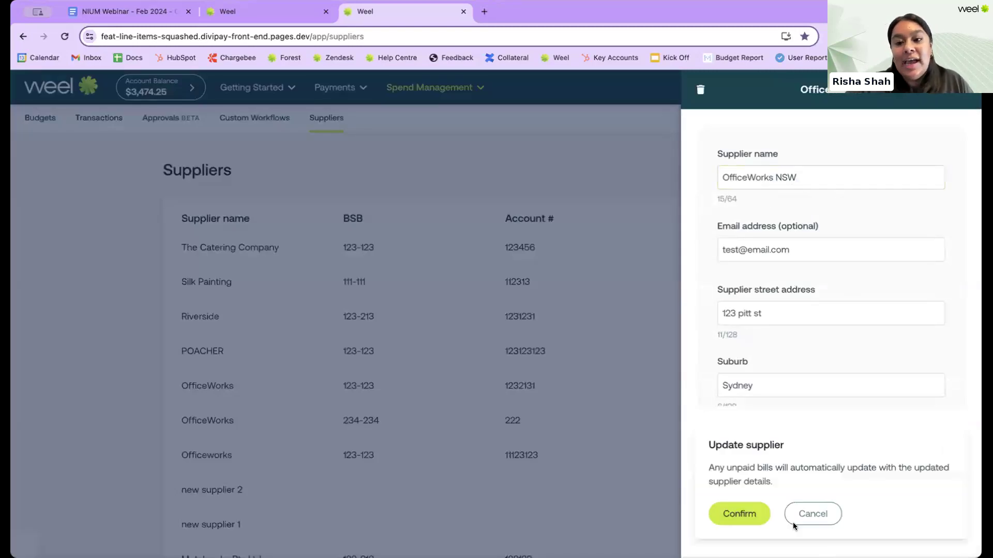
{"action": "left_click", "coordinate": [714, 511]}
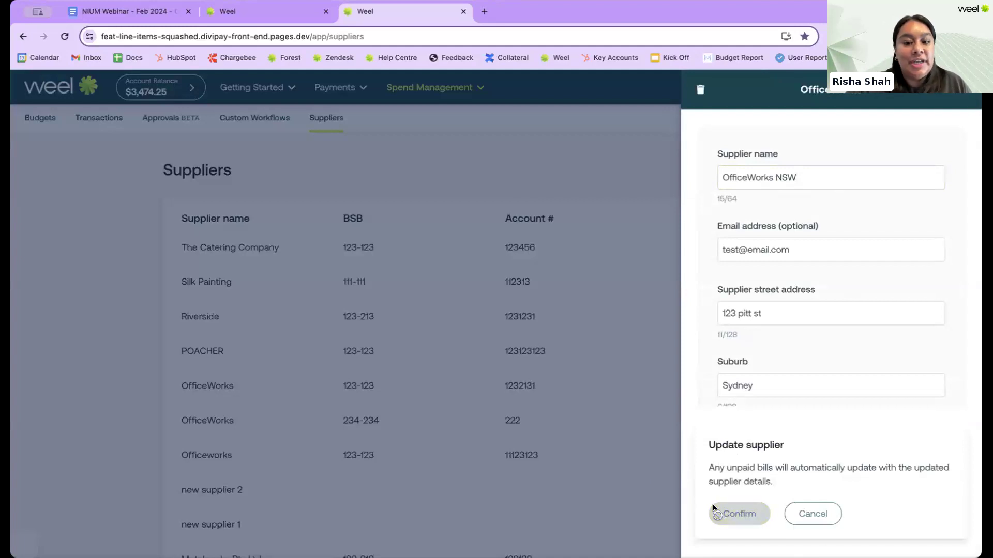